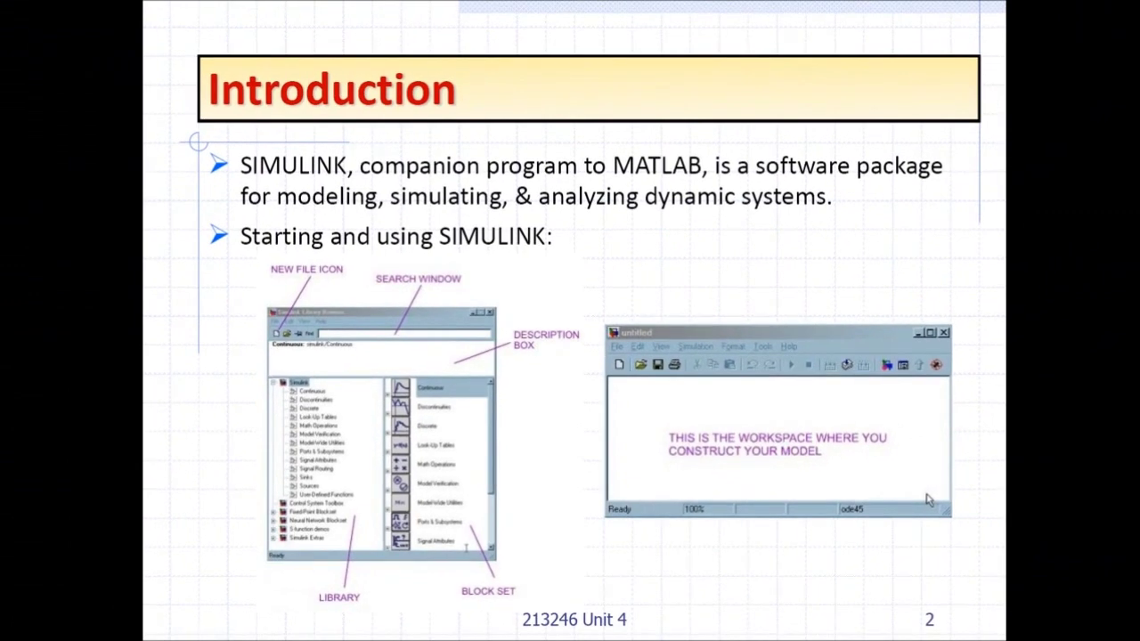
Step: Advance the slideshow to the 'Solving Differential Equations via SIMULINK' slide
key(Right)
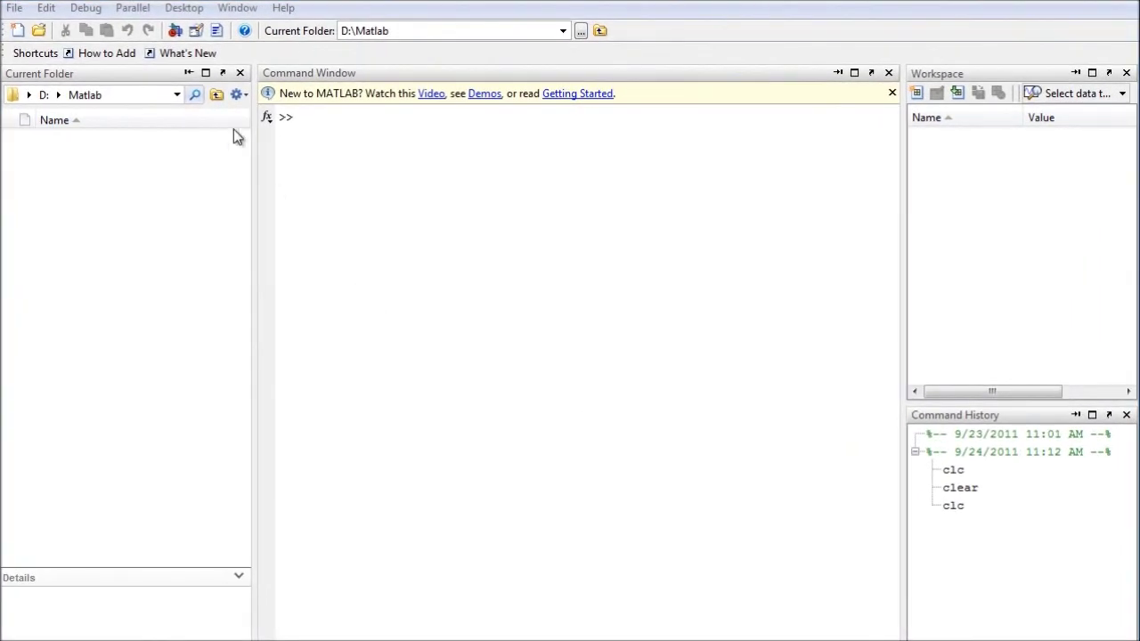
Step: Launch the Simulink Library Browser from MATLAB and nudge its window to the right
click(175, 31)
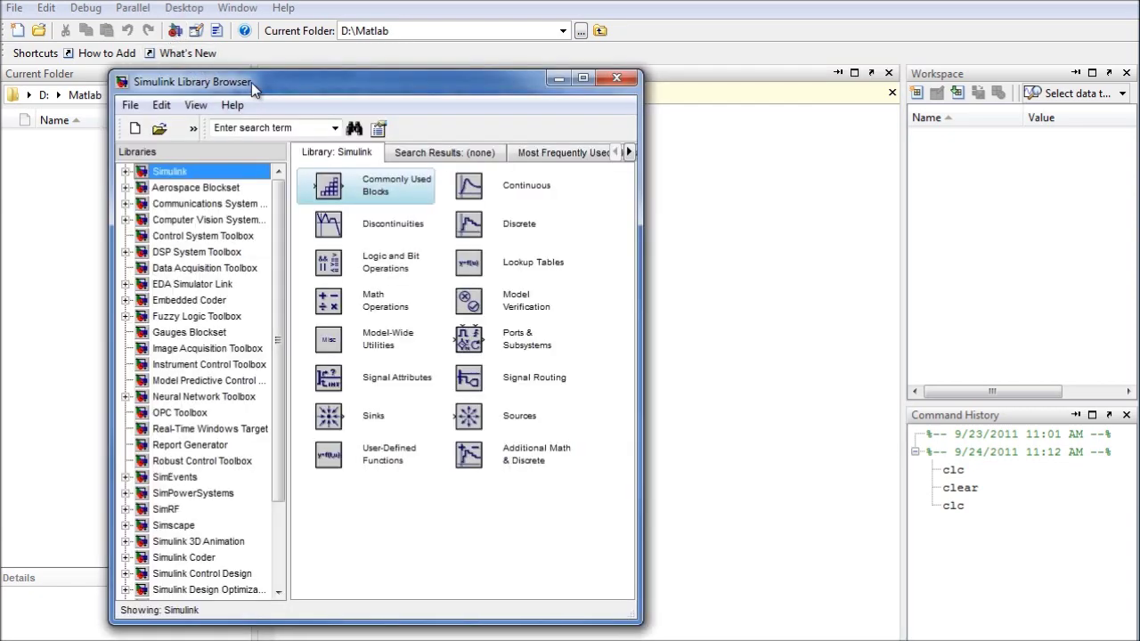
drag(252, 82, 268, 82)
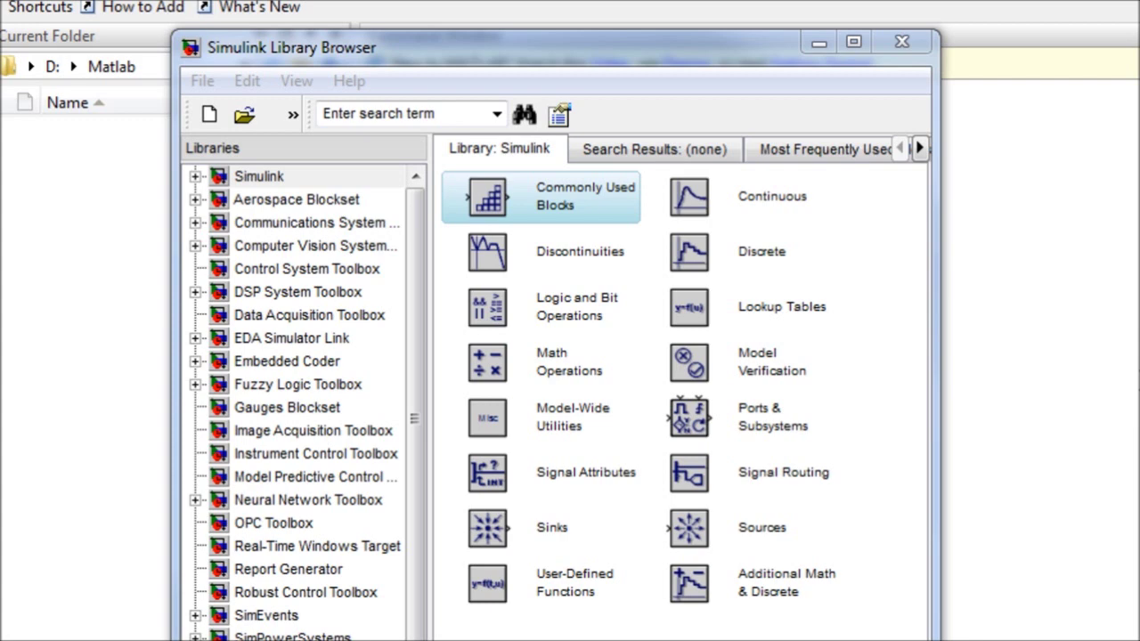
Step: Glance at the Communications and Control System Toolbox blocks, then expand the Simulink library
click(304, 228)
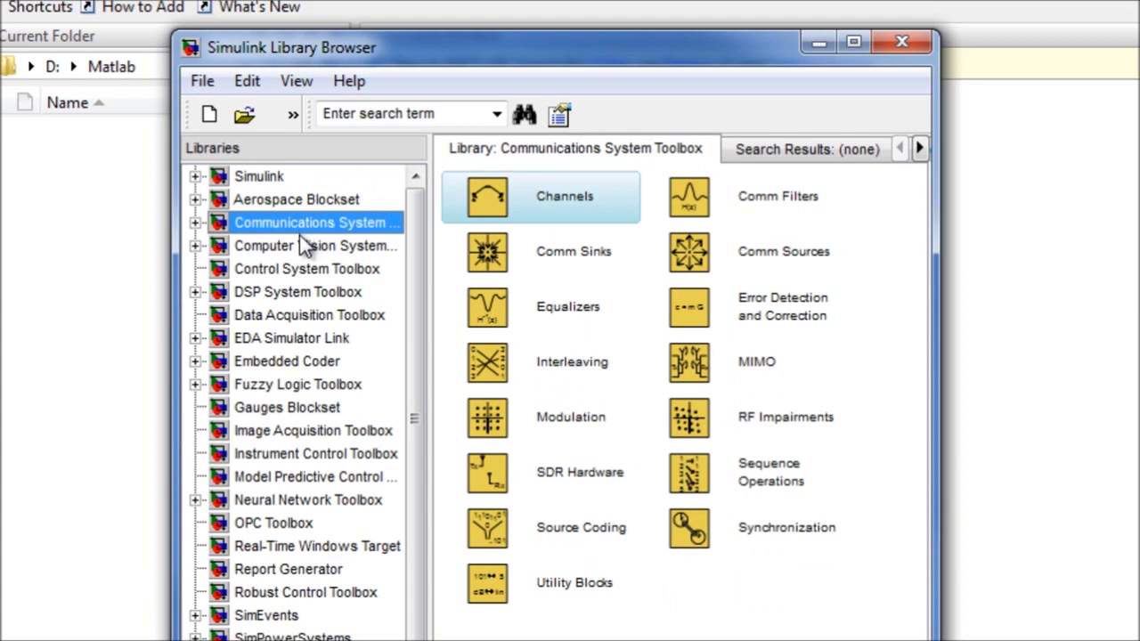
click(284, 271)
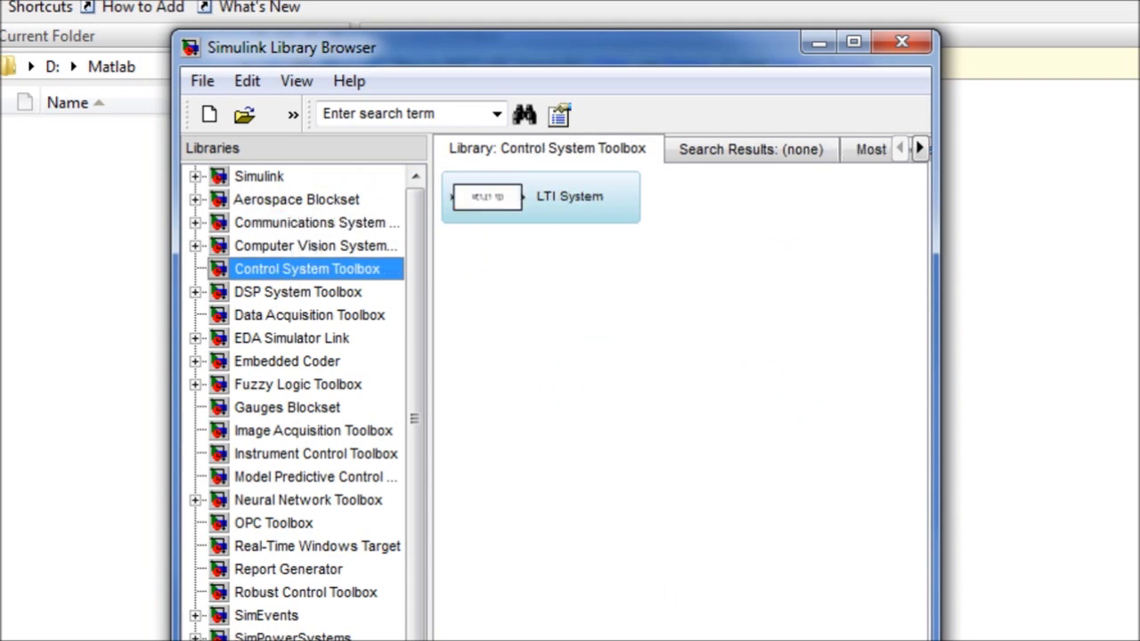
key(ctrl+n)
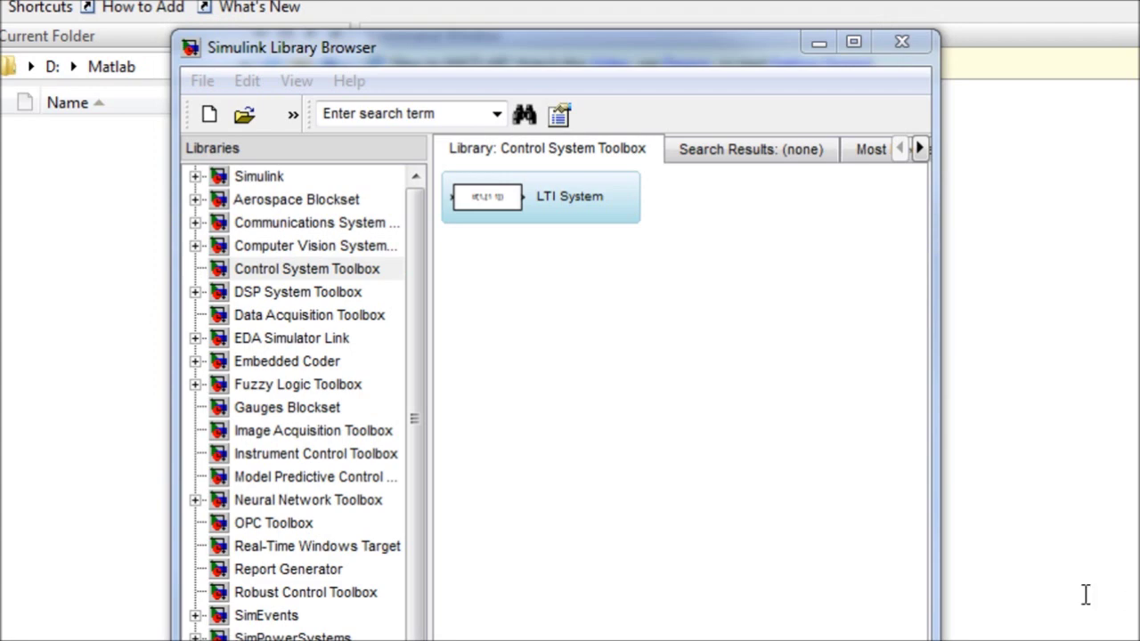
click(264, 176)
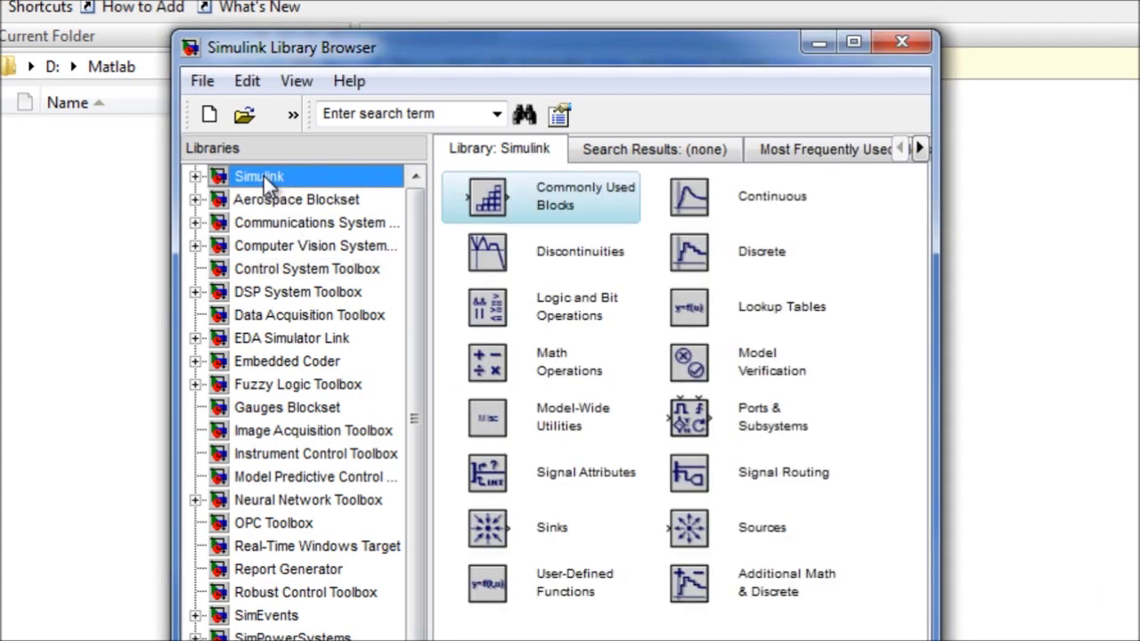
click(195, 176)
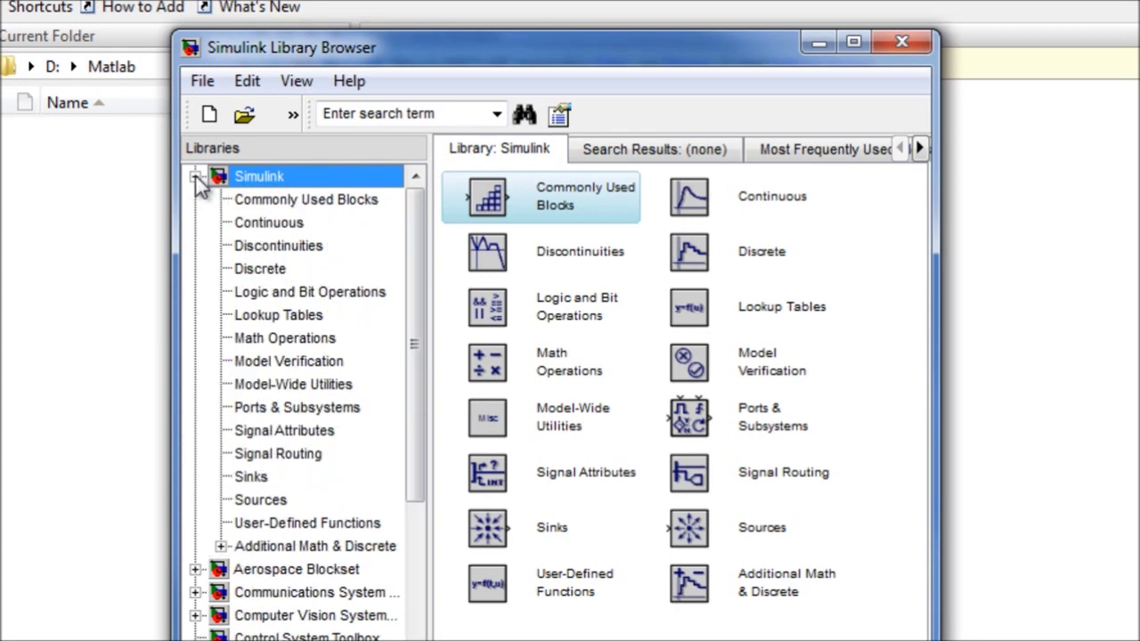
Step: Browse the Commonly Used, Continuous, Discontinuities, Discrete, Logic and Lookup Tables sublibraries
click(302, 205)
click(287, 223)
click(281, 247)
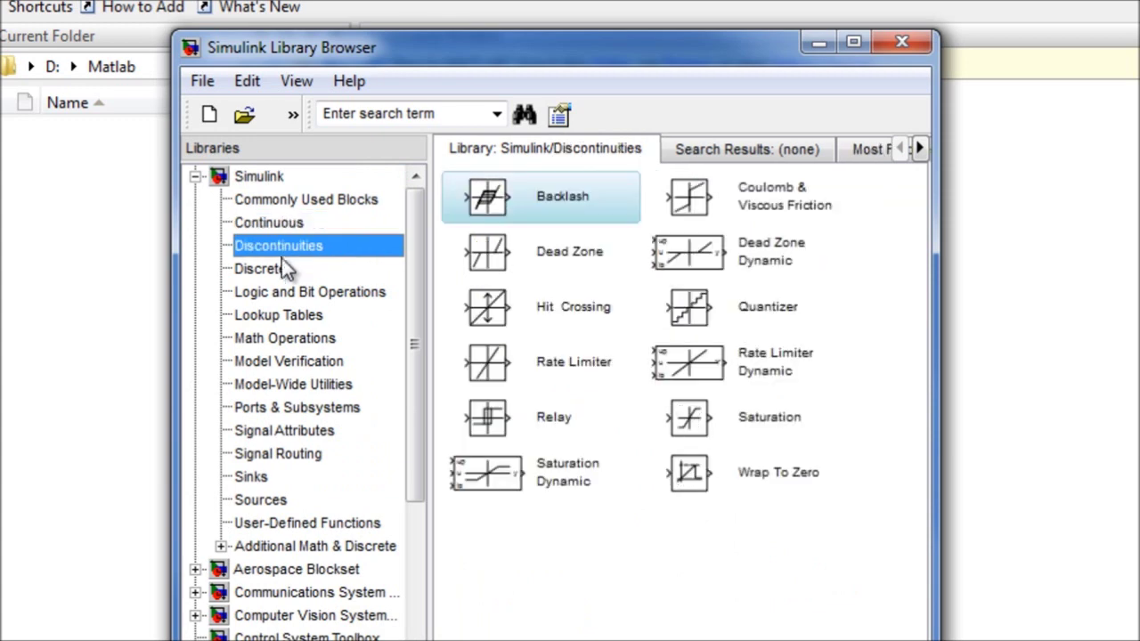
click(280, 267)
click(282, 292)
click(280, 316)
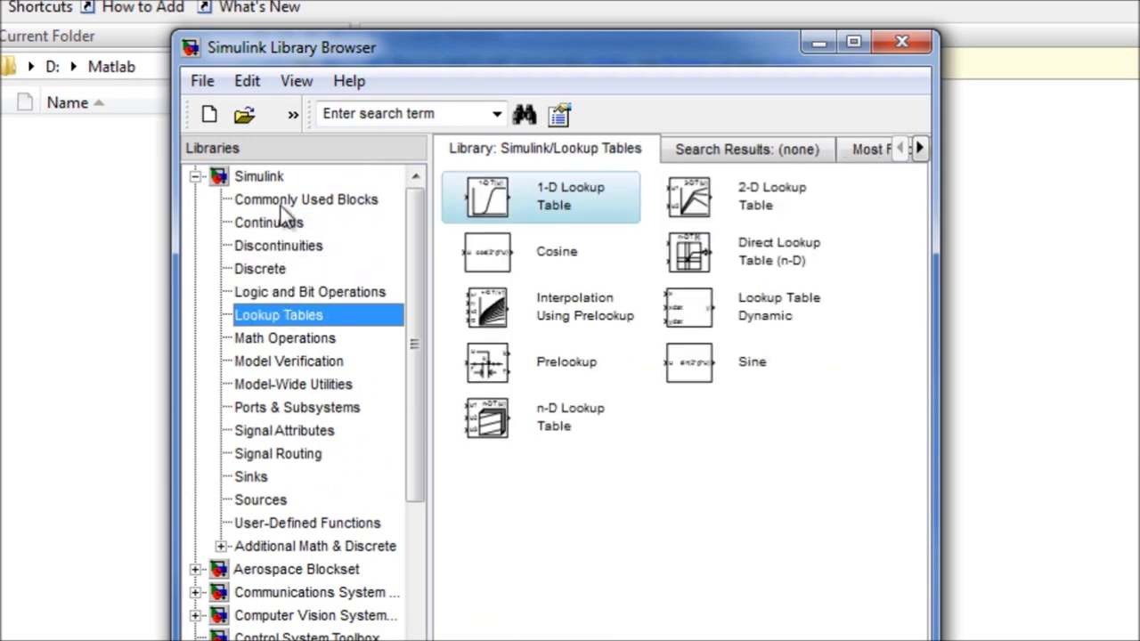
Step: Review the Commonly Used, Sinks and Sources sublibraries, ending on Commonly Used Blocks
click(284, 203)
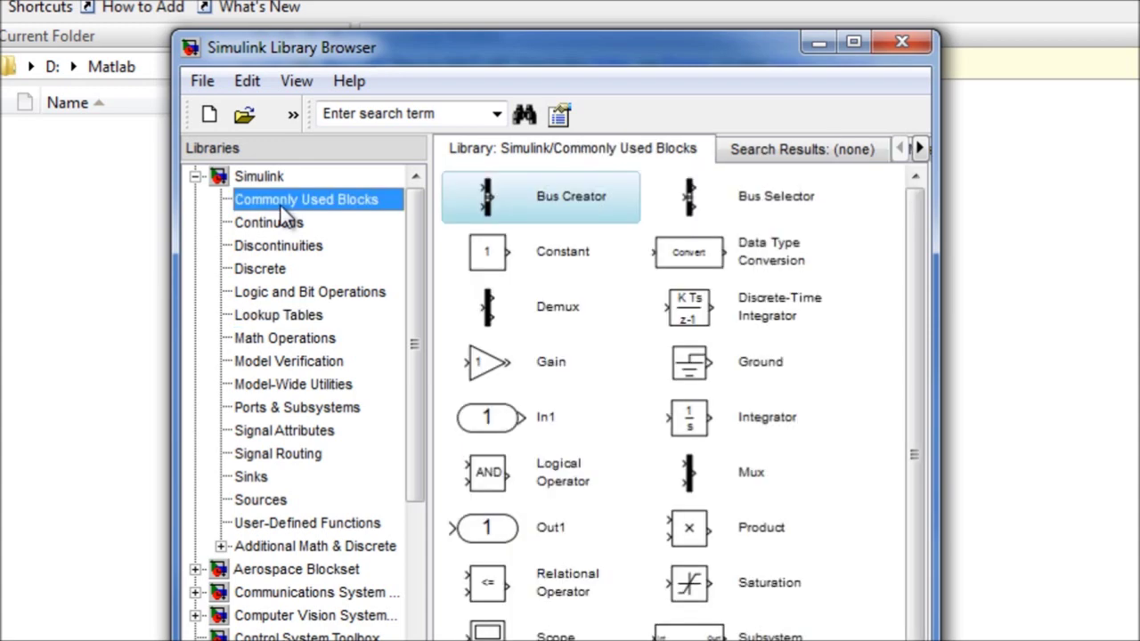
click(256, 479)
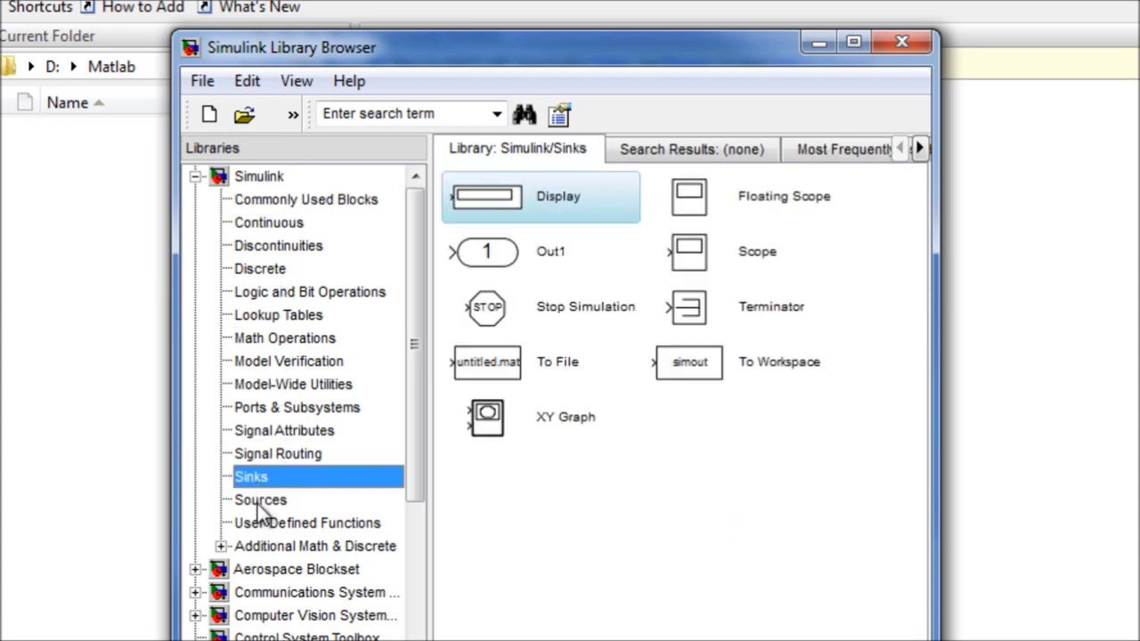
click(261, 504)
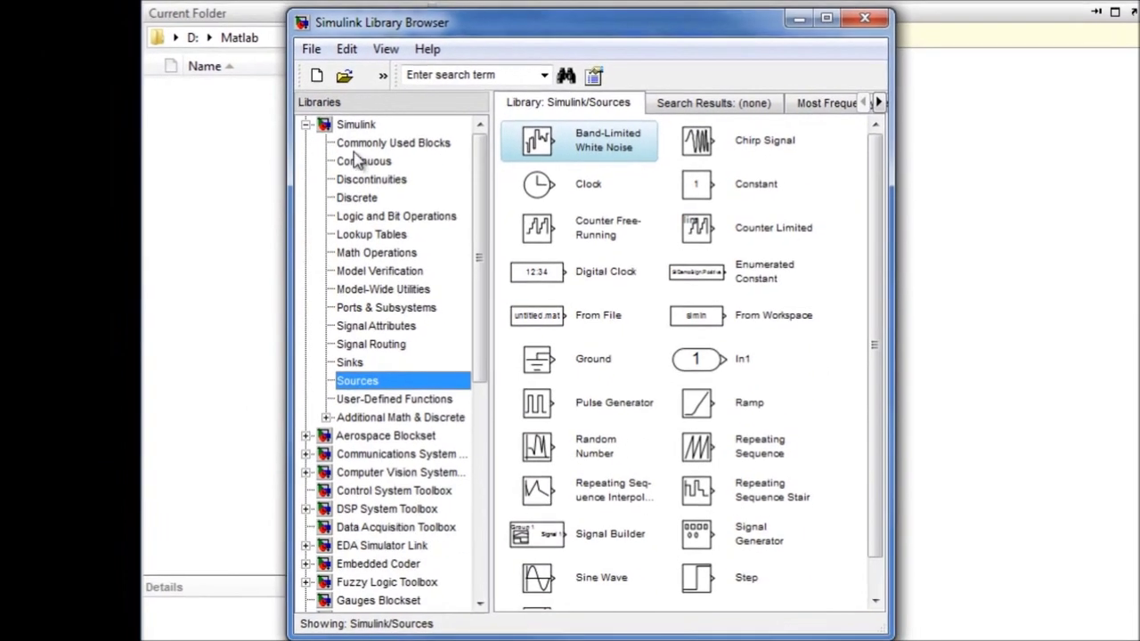
click(358, 145)
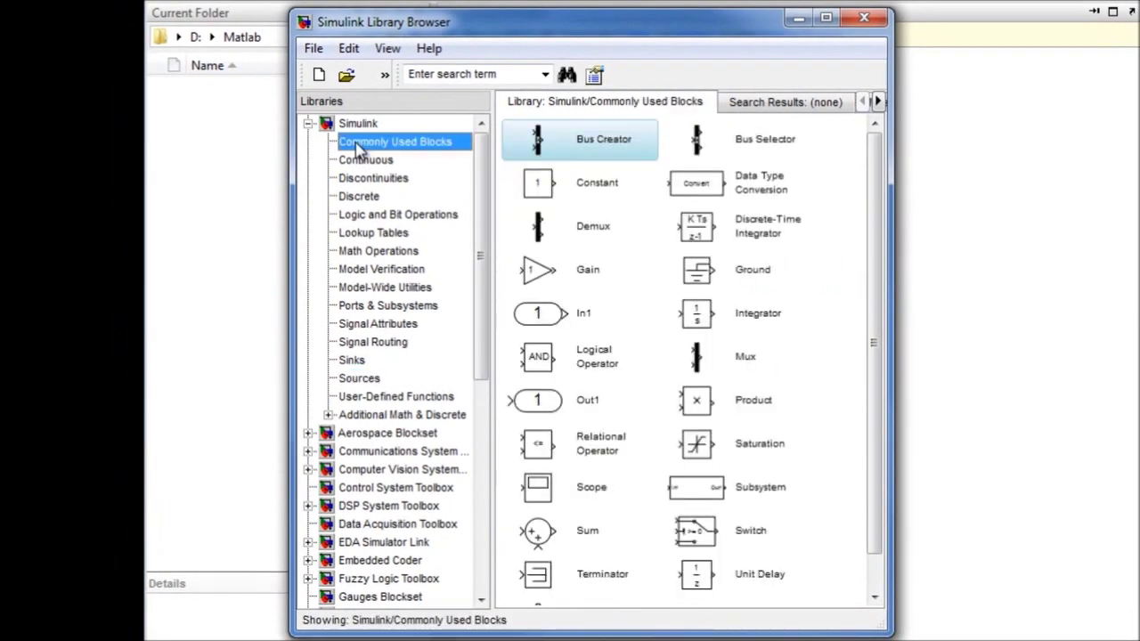
Step: Select Integrator and Sum in Commonly Used, Scope in Sinks, and Step in Sources
click(712, 321)
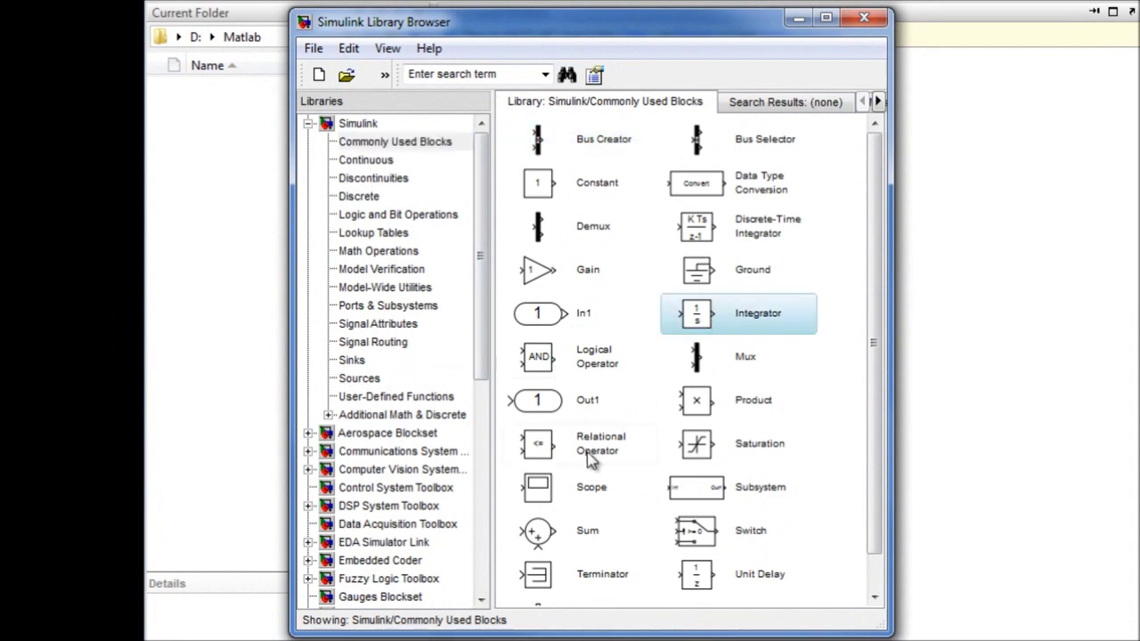
click(546, 538)
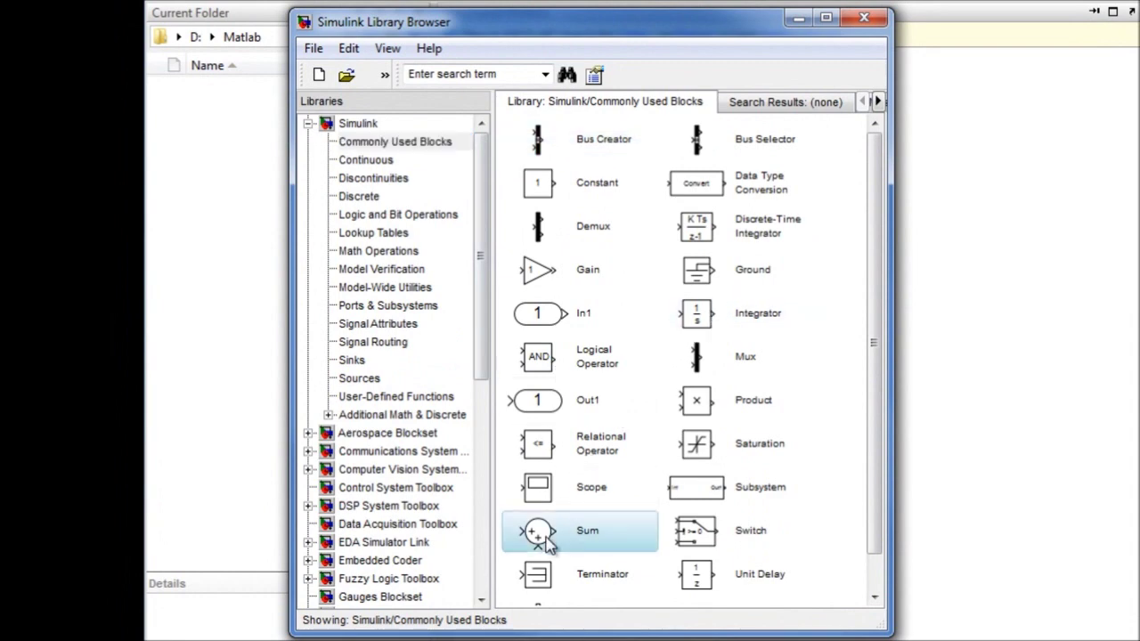
click(349, 361)
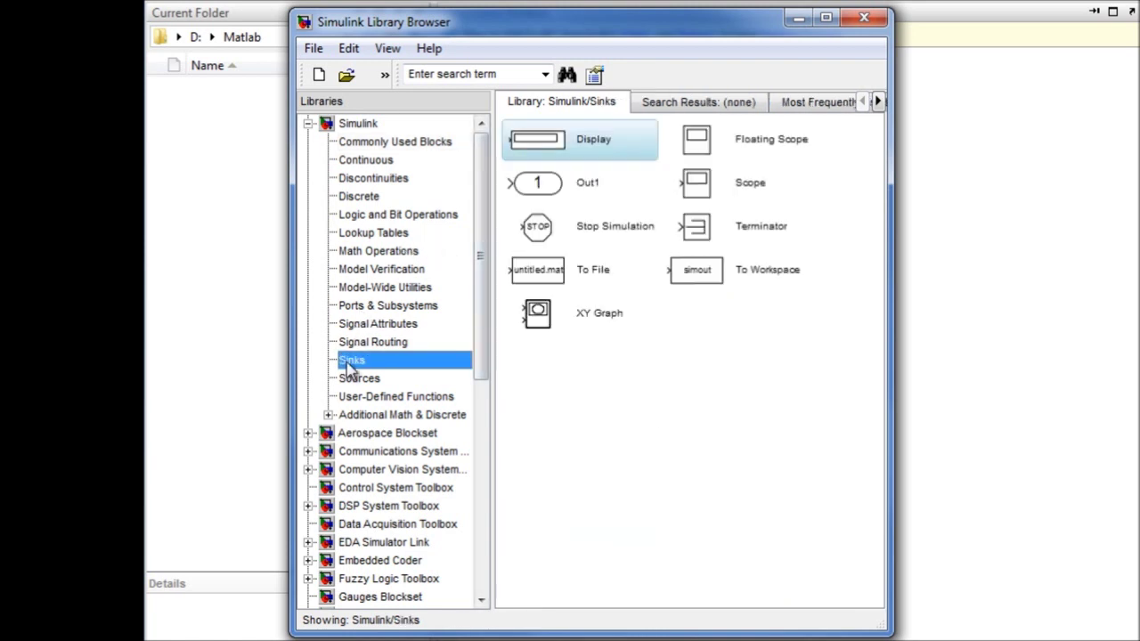
click(704, 188)
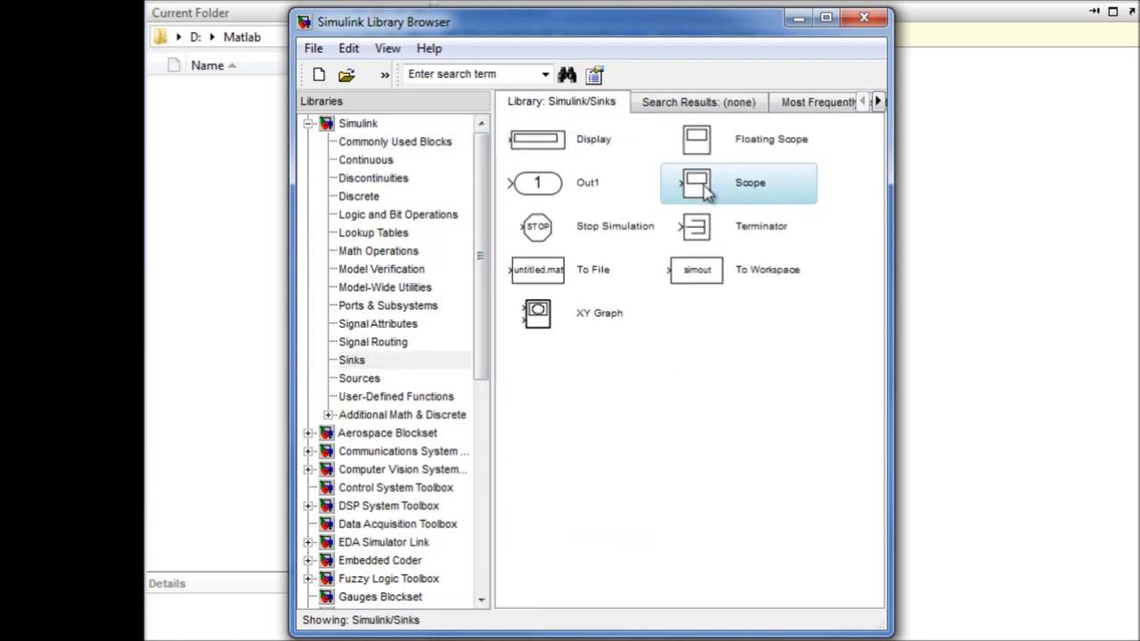
click(368, 379)
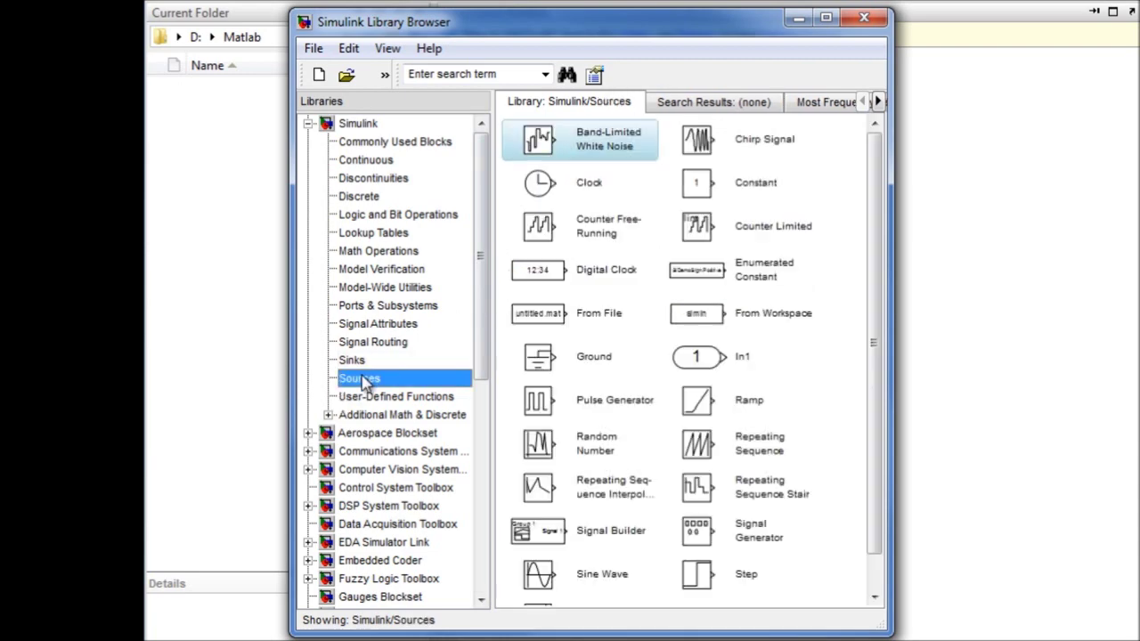
click(701, 579)
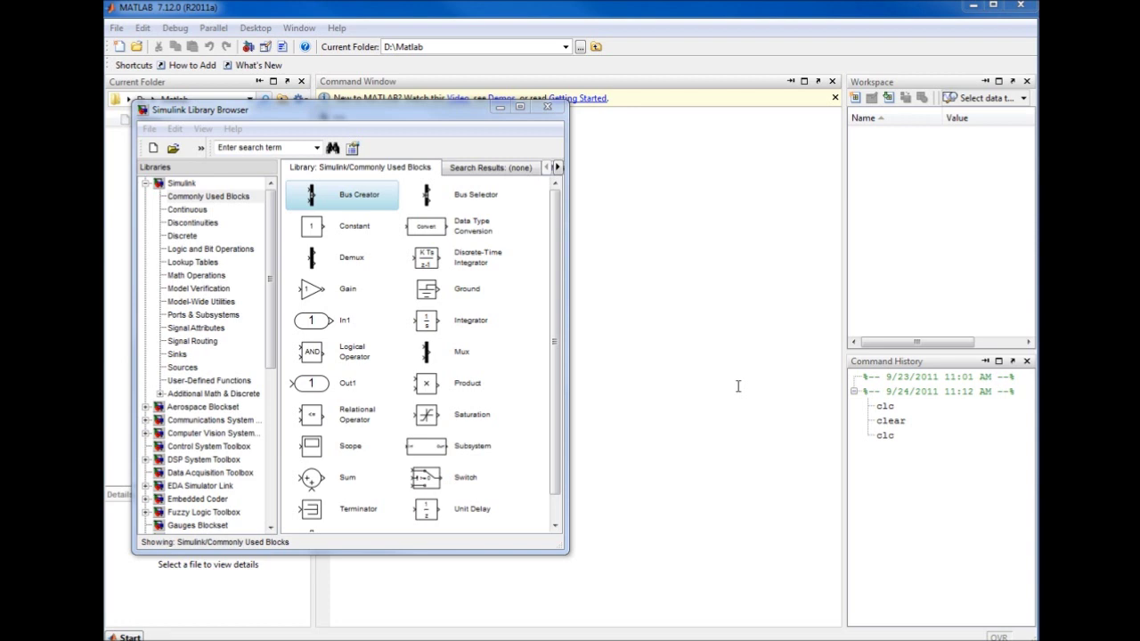
Step: Create a blank model beside the library and drag an Integrator block into it
click(154, 147)
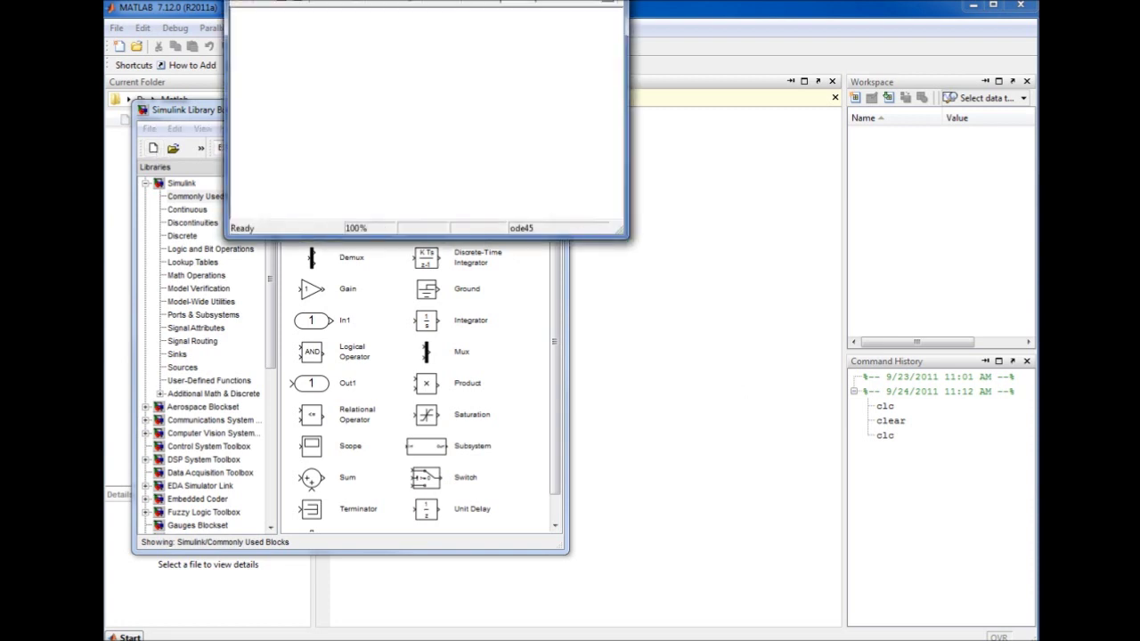
drag(445, 5, 828, 176)
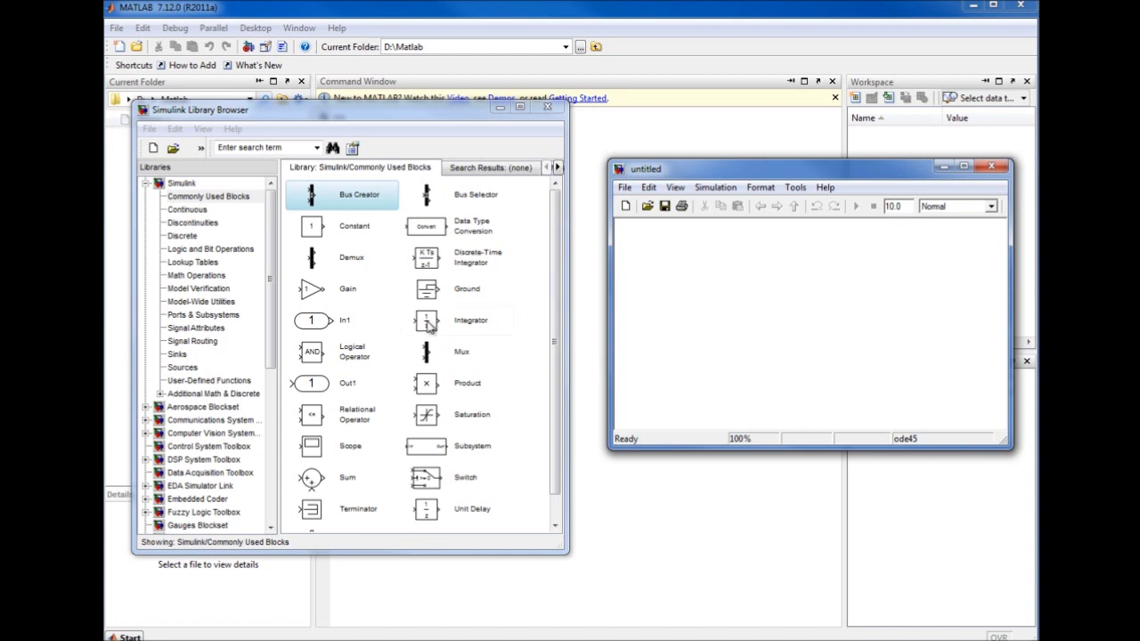
drag(428, 326, 799, 308)
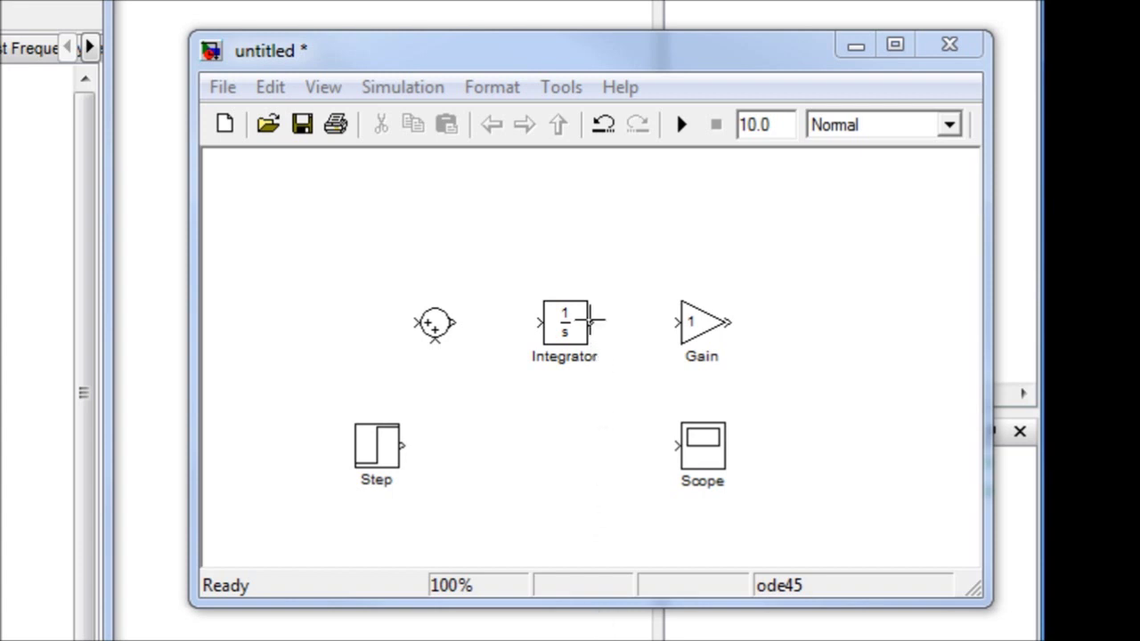
click(591, 319)
Step: Draw the signal line from the Integrator output to the Gain input
drag(591, 319, 681, 320)
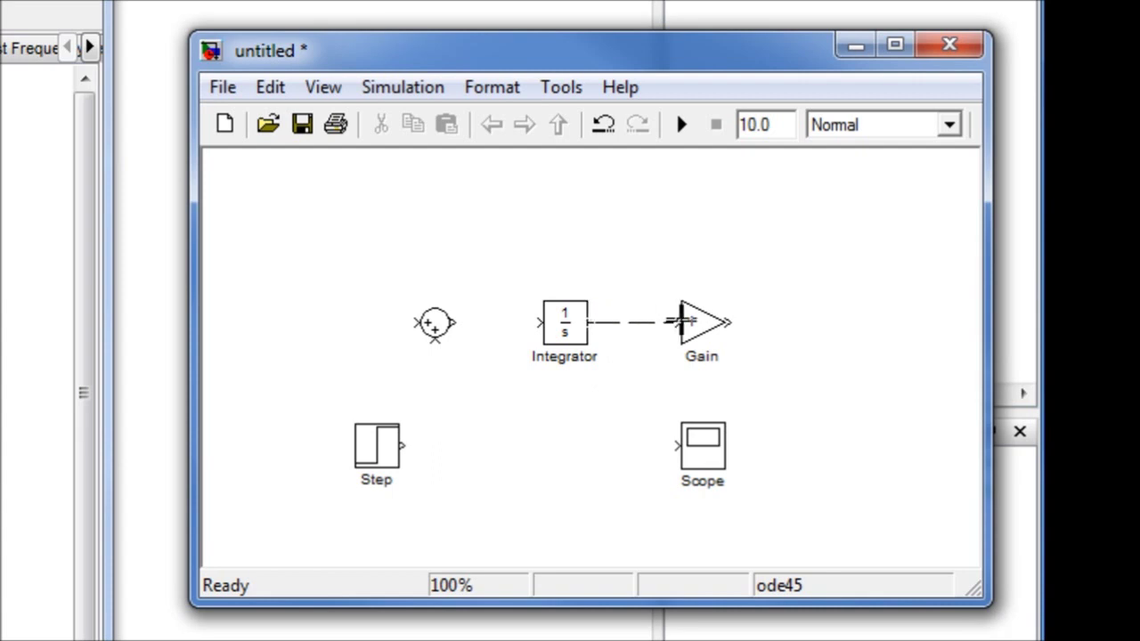
drag(681, 320, 683, 322)
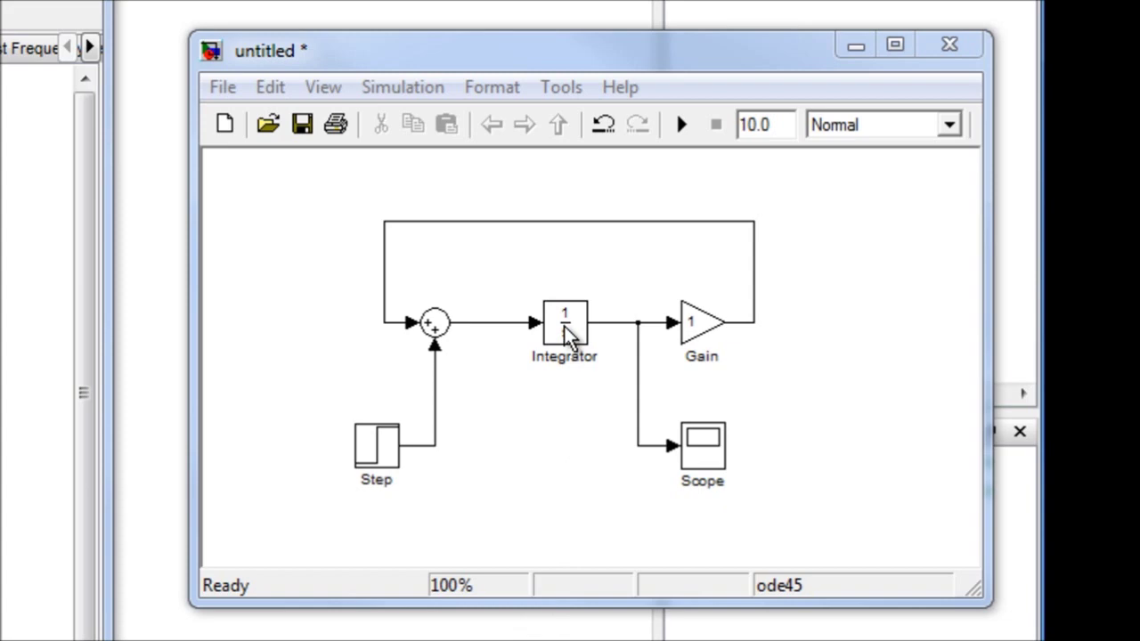
Step: Replace the Integrator's initial condition 0 with -2 and confirm
double_click(570, 337)
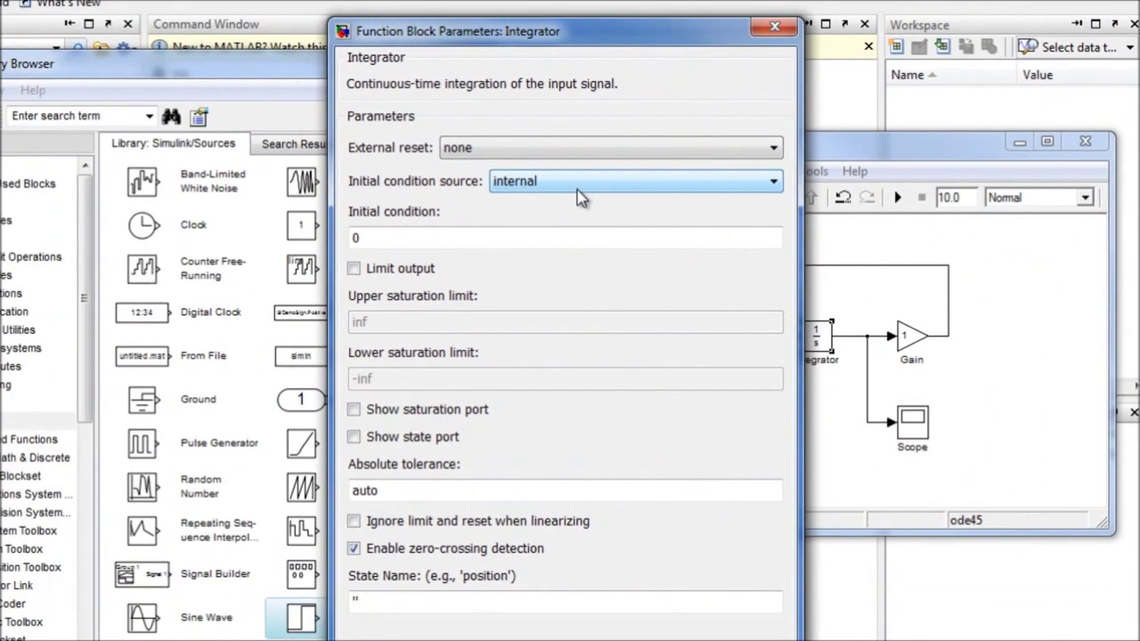
click(368, 238)
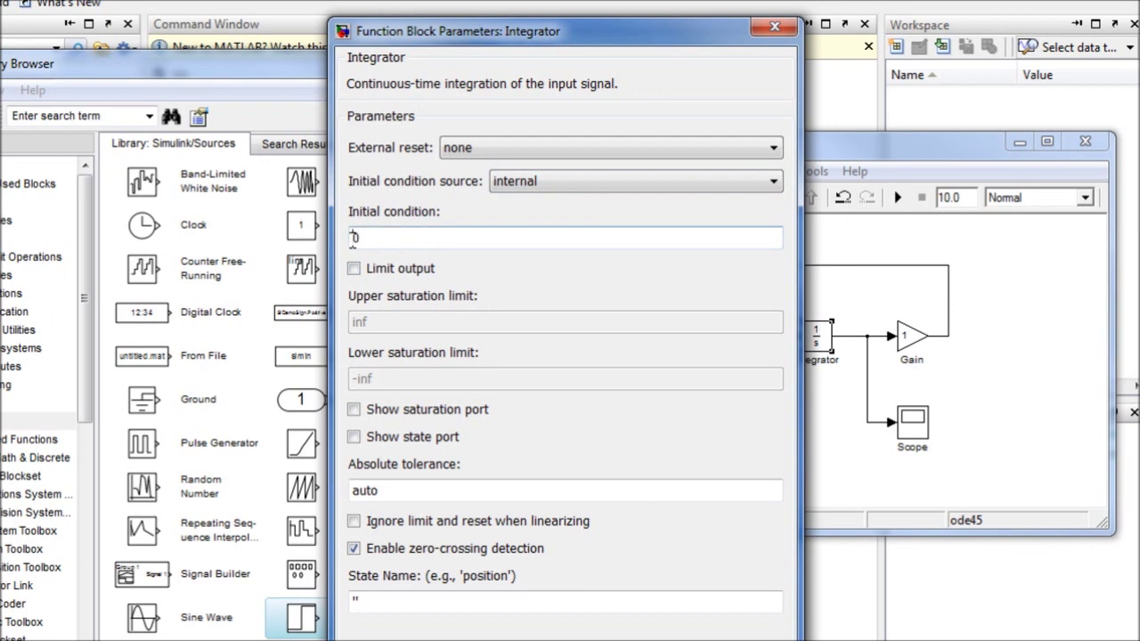
drag(389, 236, 345, 239)
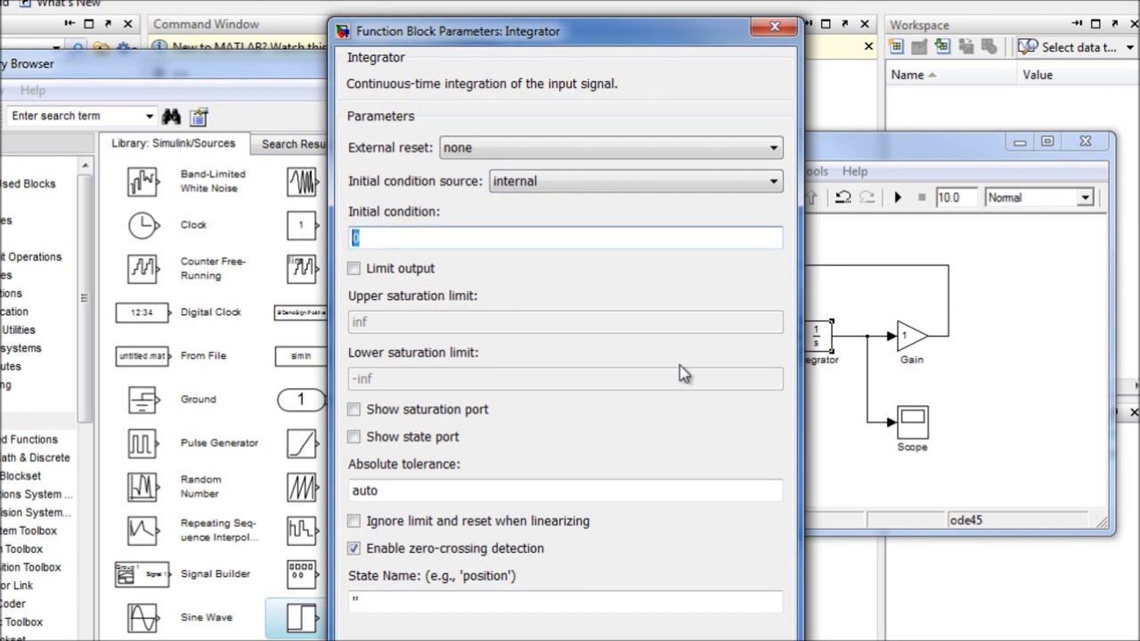
text(-2)
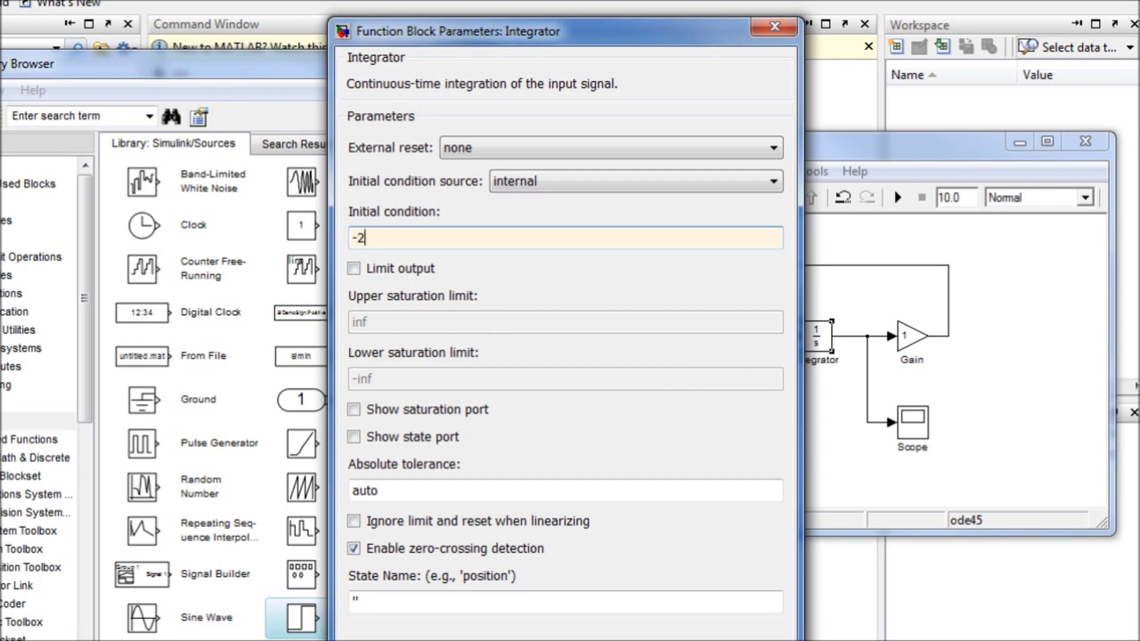
key(Return)
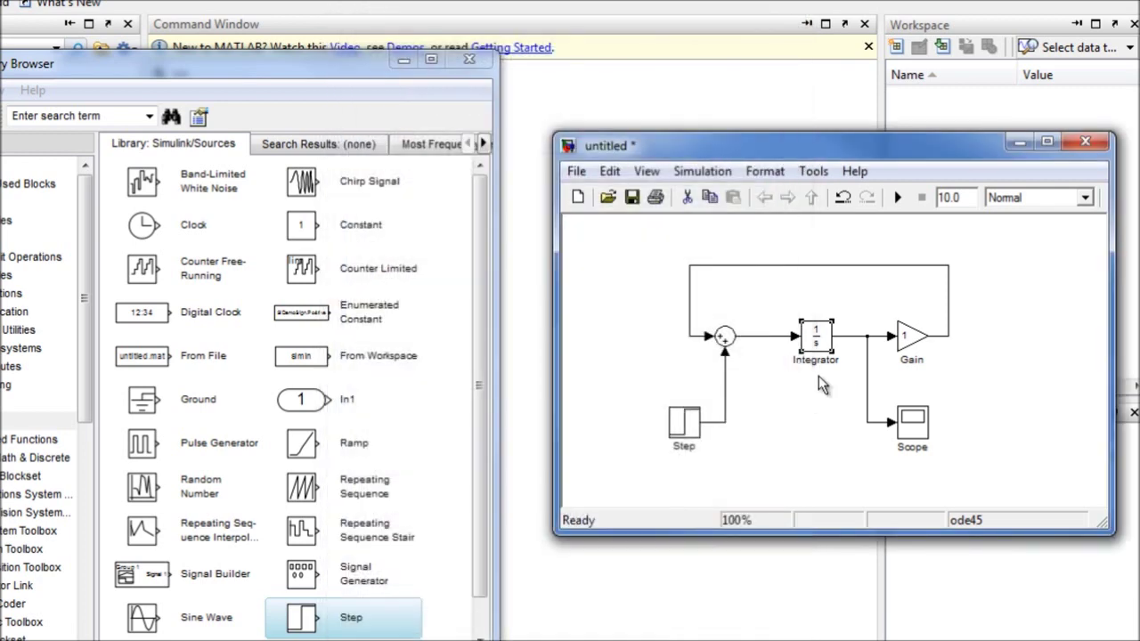
double_click(909, 343)
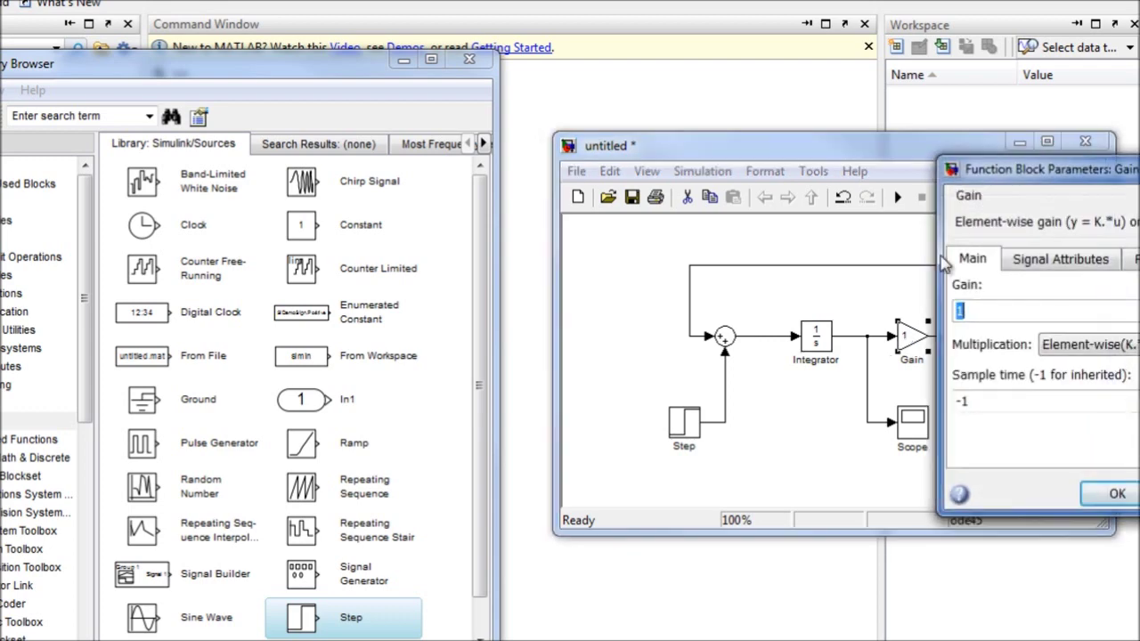
Step: Enter -5 as the Gain block's value and confirm it
mouse_move(1092, 160)
mouse_down()
mouse_move(597, 181)
mouse_move(452, 165)
mouse_up()
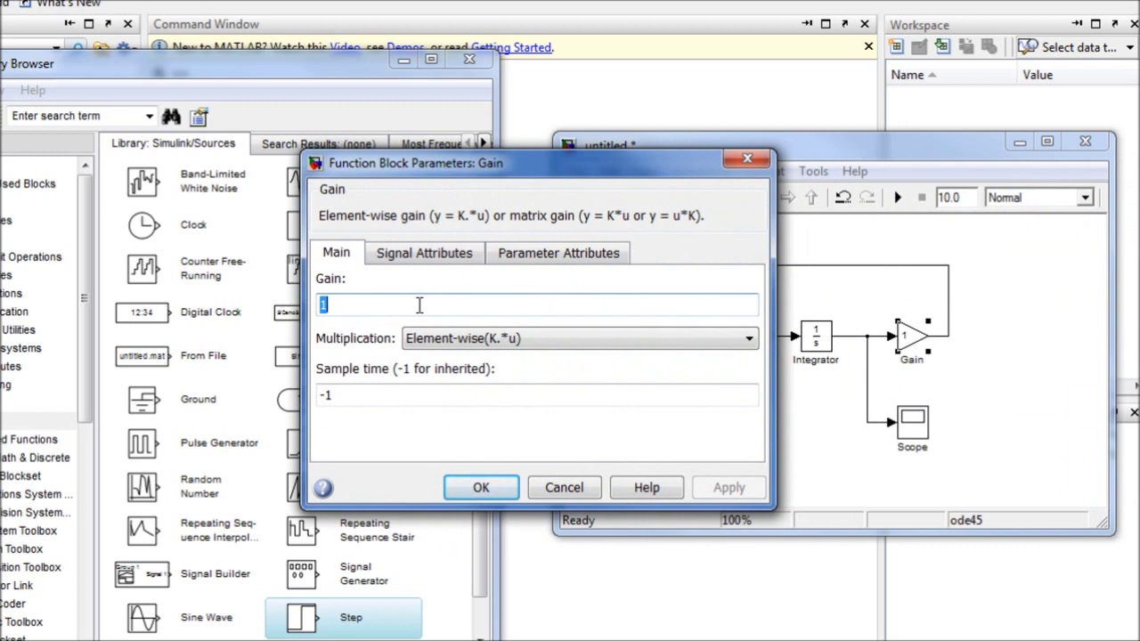
text(-5)
key(Return)
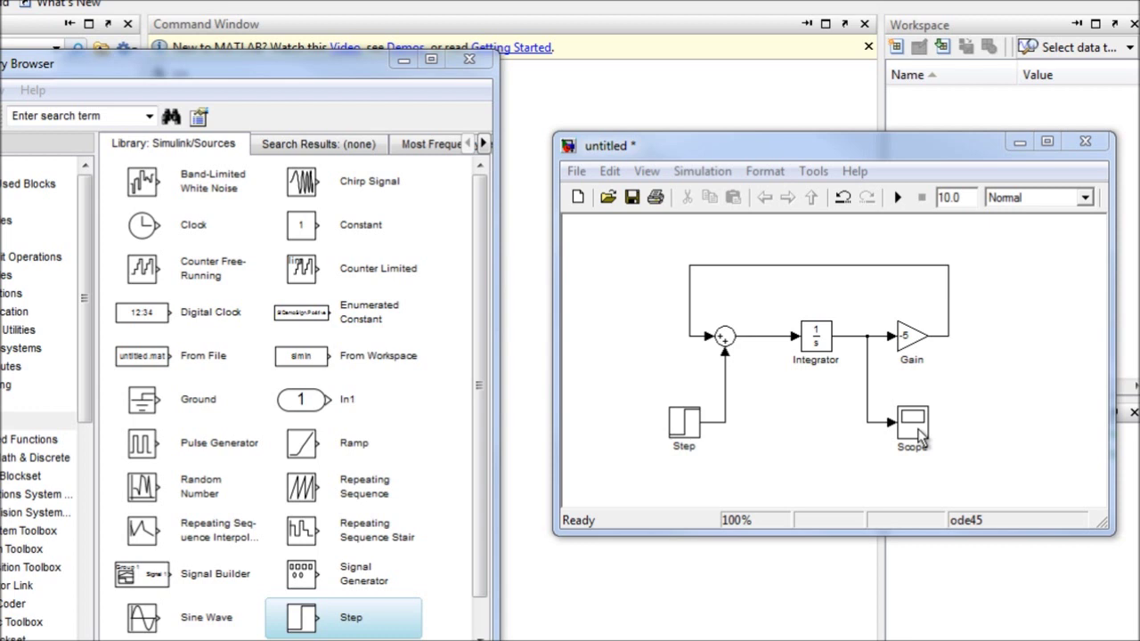
double_click(918, 432)
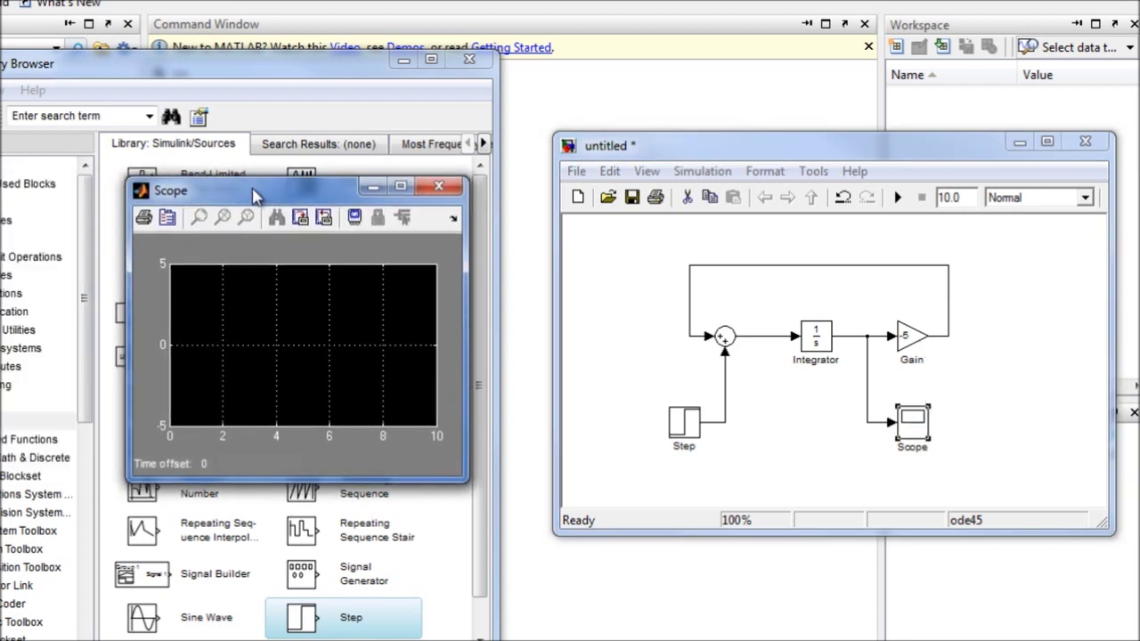
Step: Run the simulation, autoscale the Scope axes, and widen the Scope window
drag(254, 196, 265, 177)
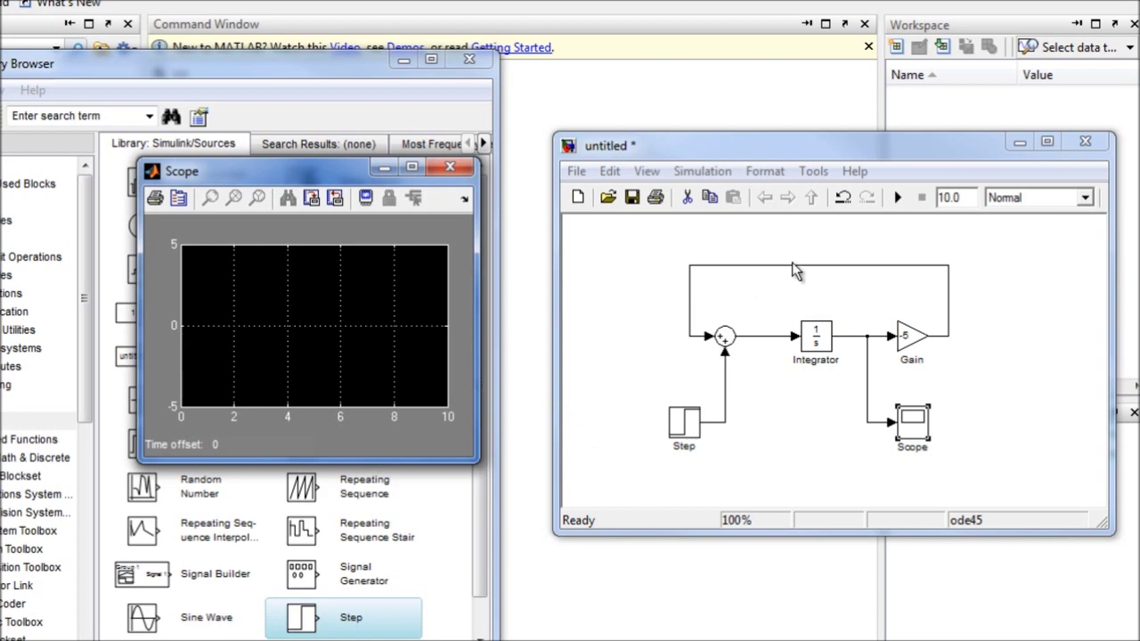
click(898, 200)
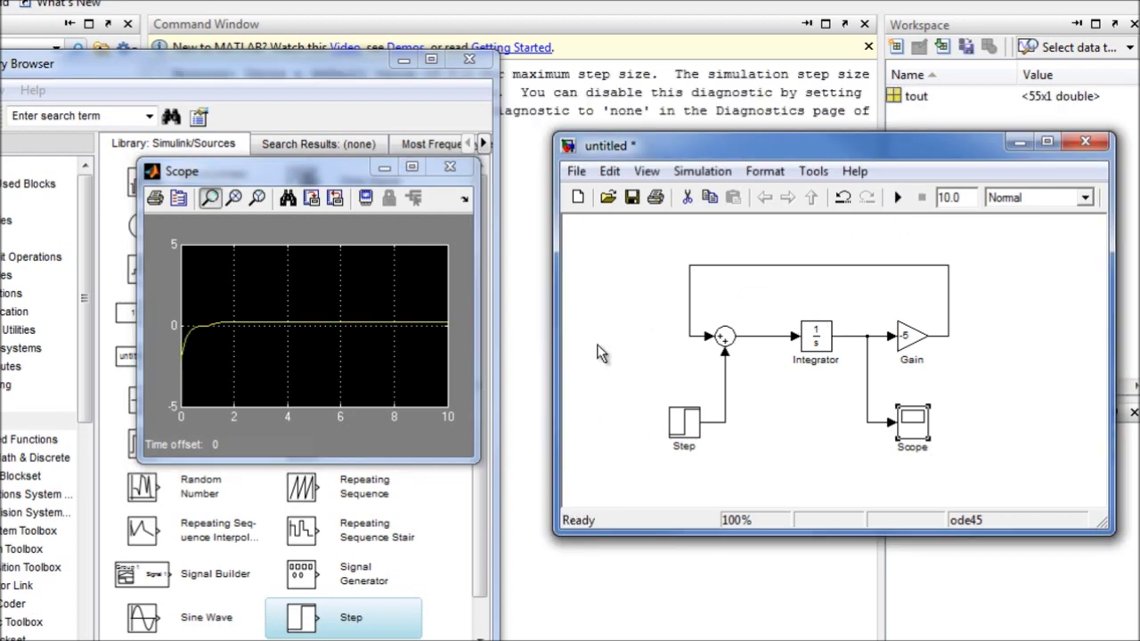
click(288, 197)
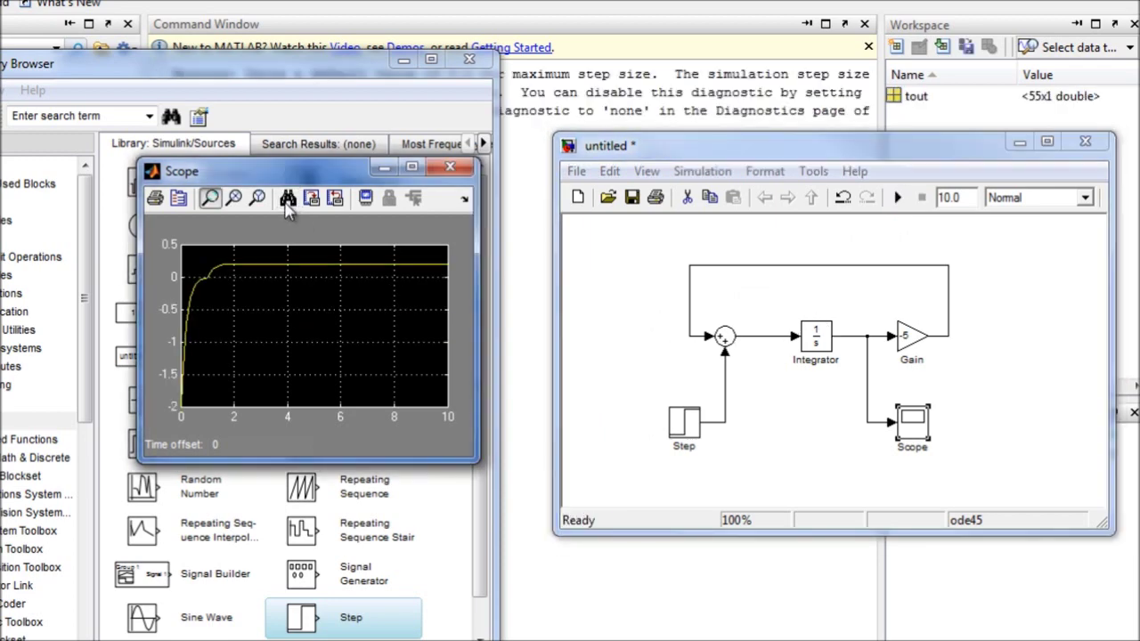
drag(325, 172, 297, 171)
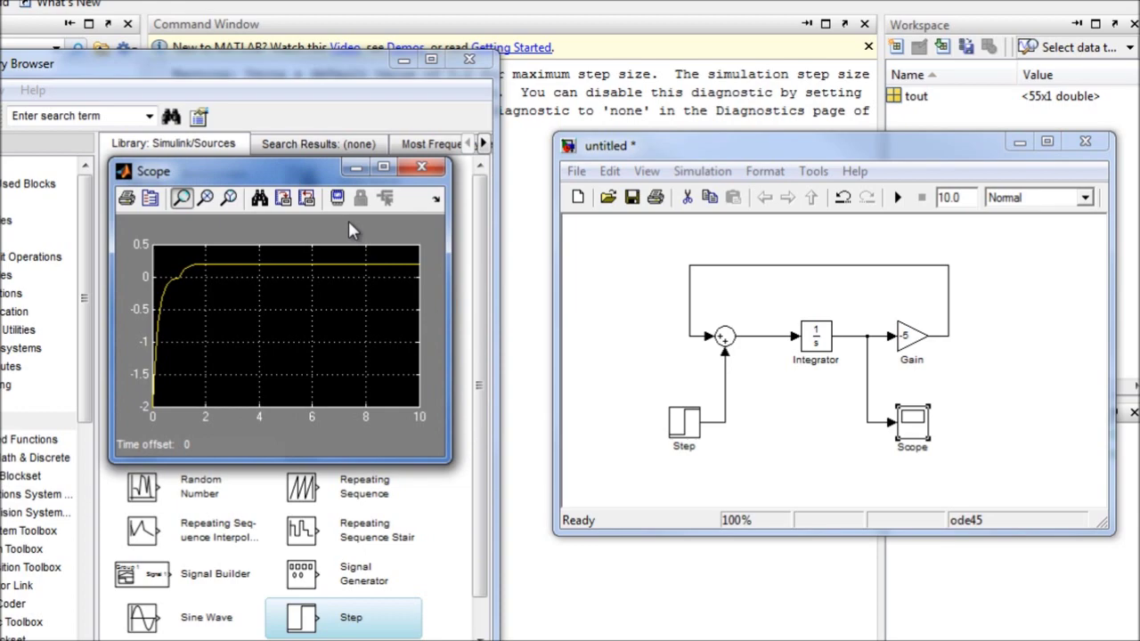
drag(110, 312, 26, 303)
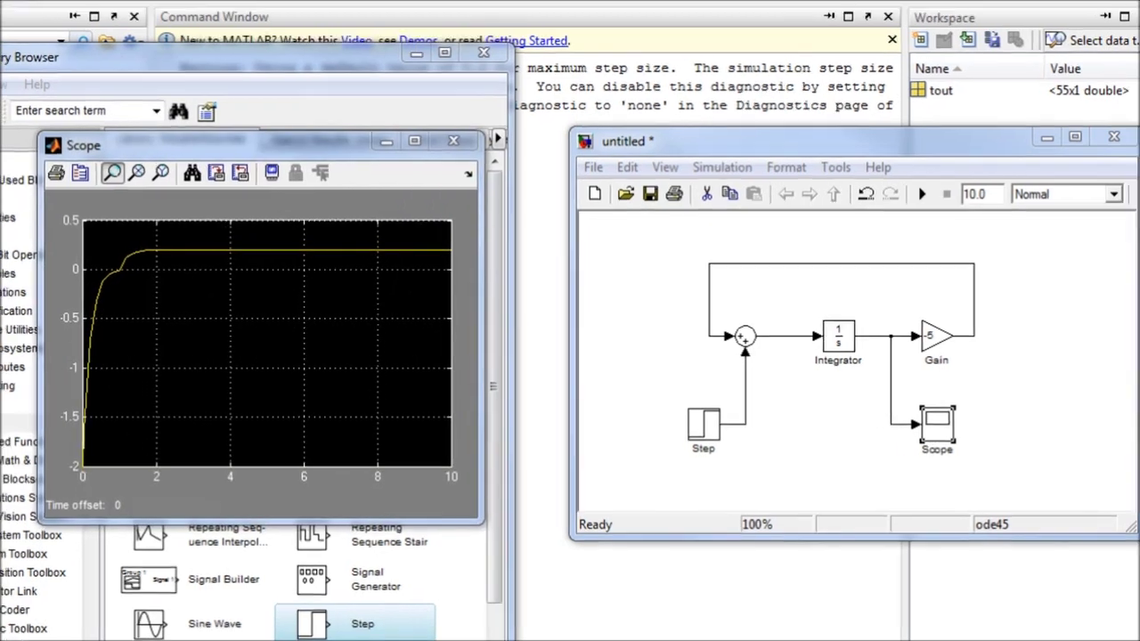